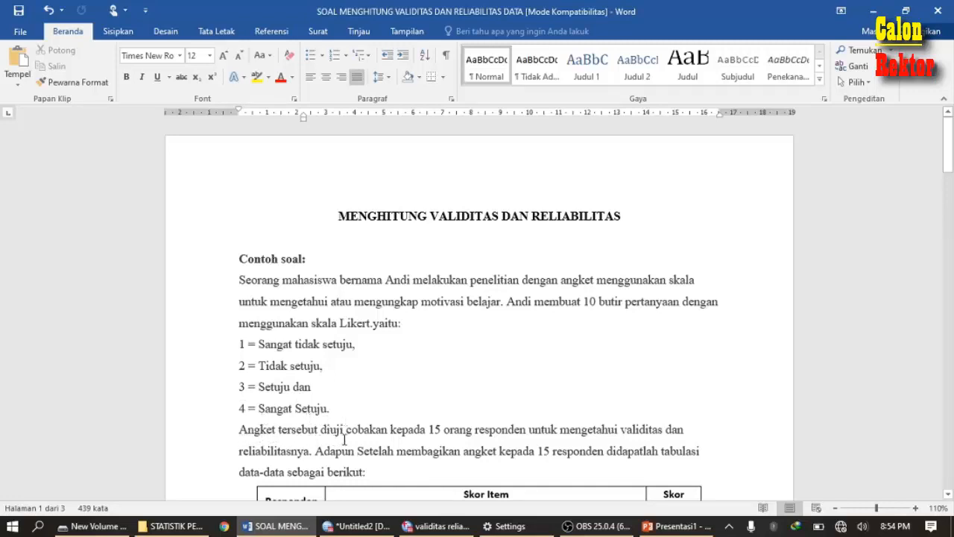
Read through the example problem and the score table for the 15 respondents in the Word document.
click(471, 441)
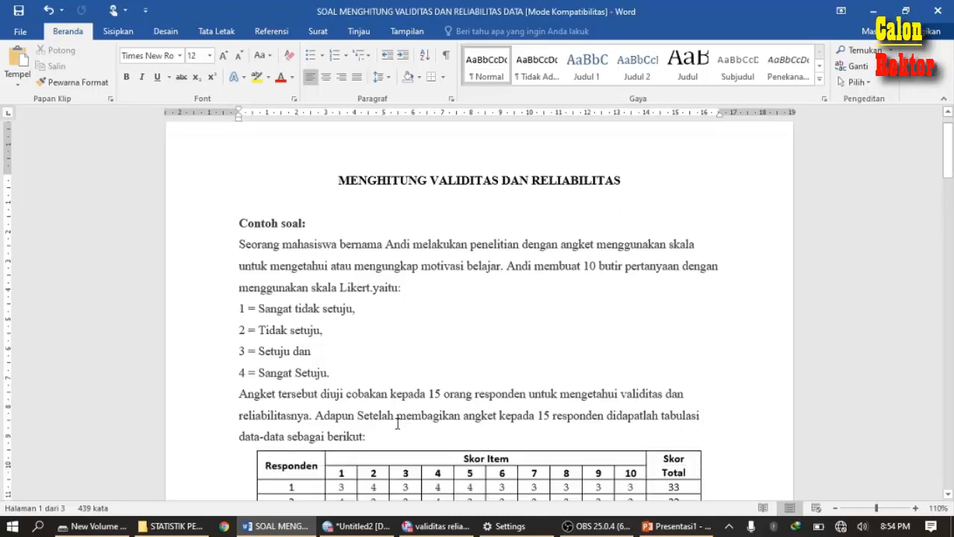
scroll(396, 422, down, 3)
scroll(396, 422, down, 5)
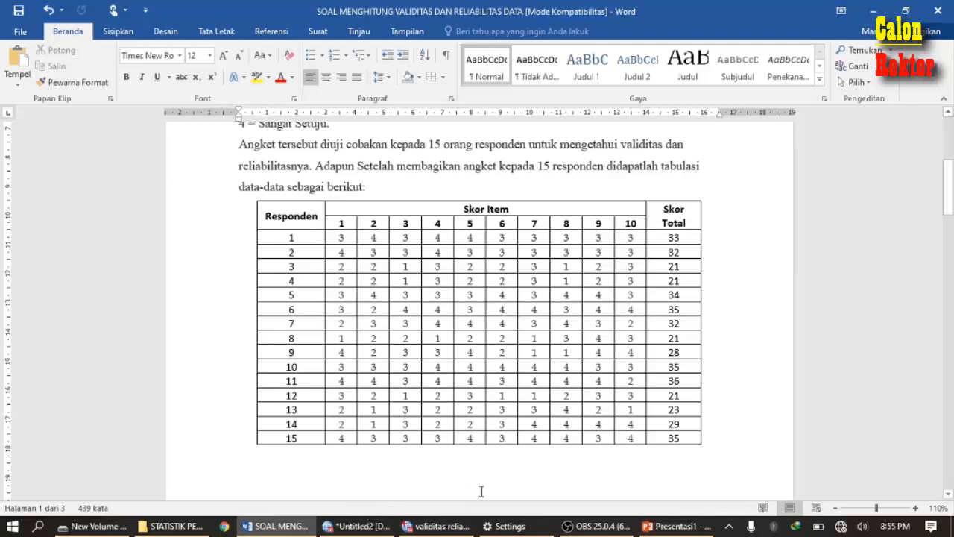
Switch to the untitled SPSS dataset and define the variable butir1 with 0 decimals and the Scale measure.
mouse_move(385, 528)
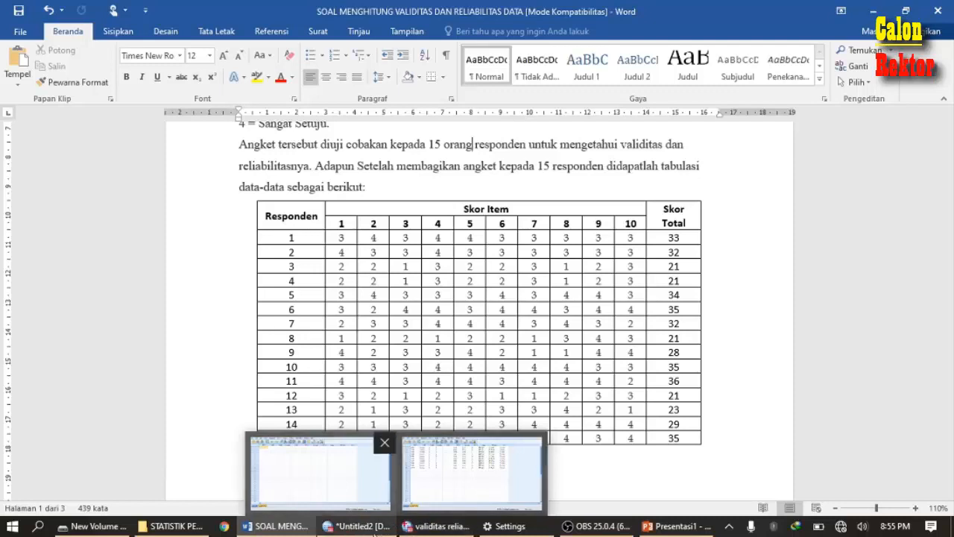
click(372, 531)
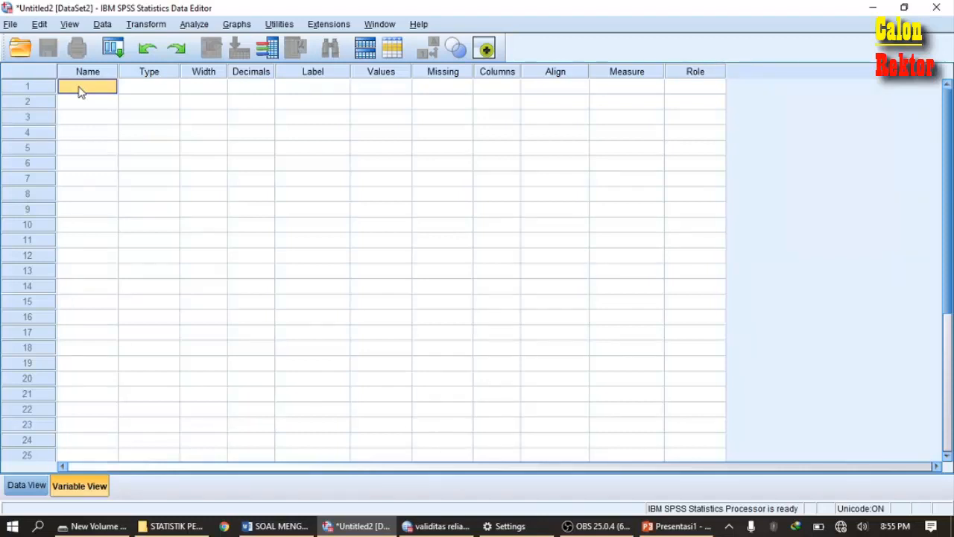
text(butir)
key(Return)
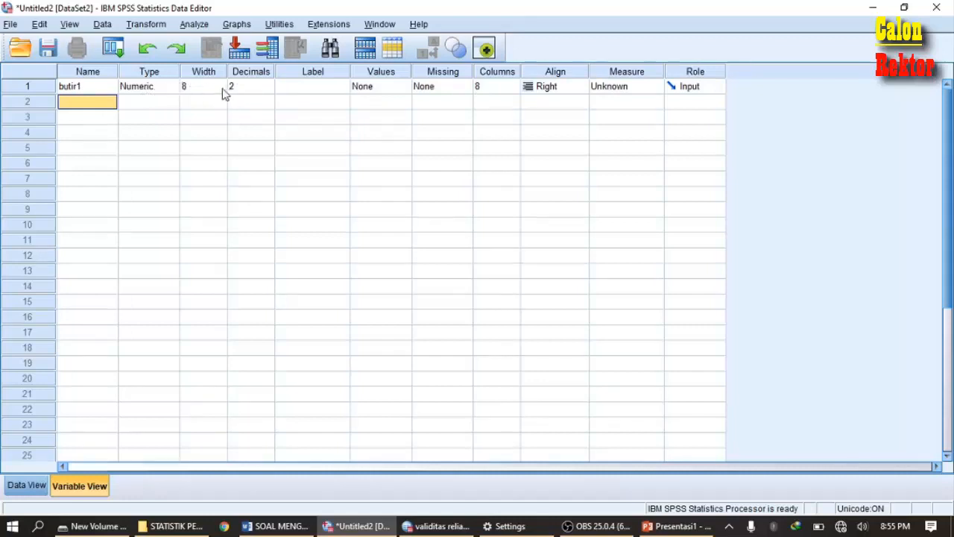
click(254, 85)
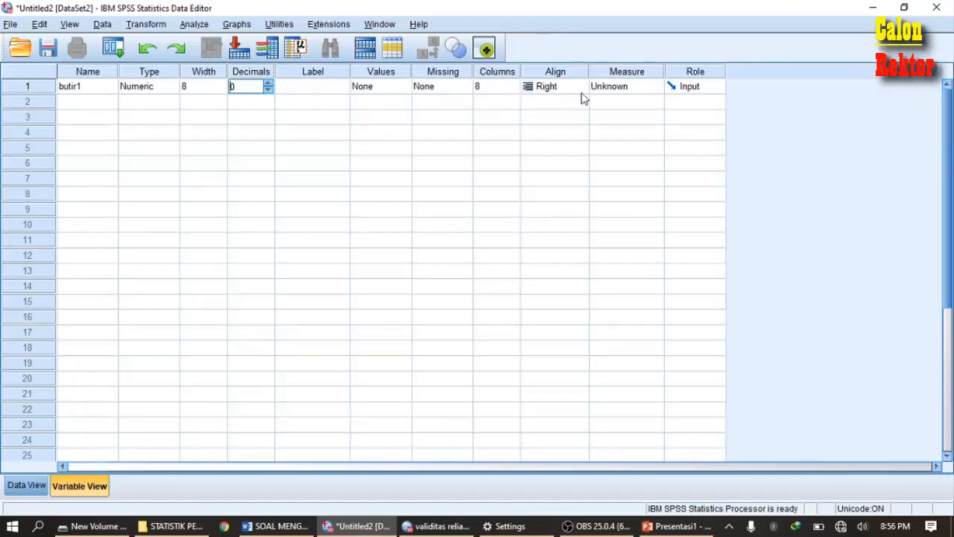
click(630, 89)
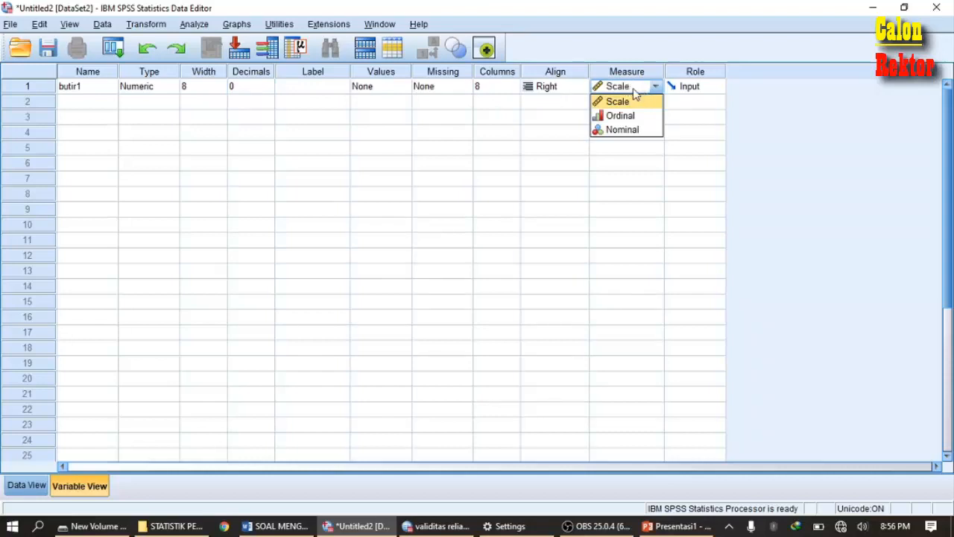
click(624, 104)
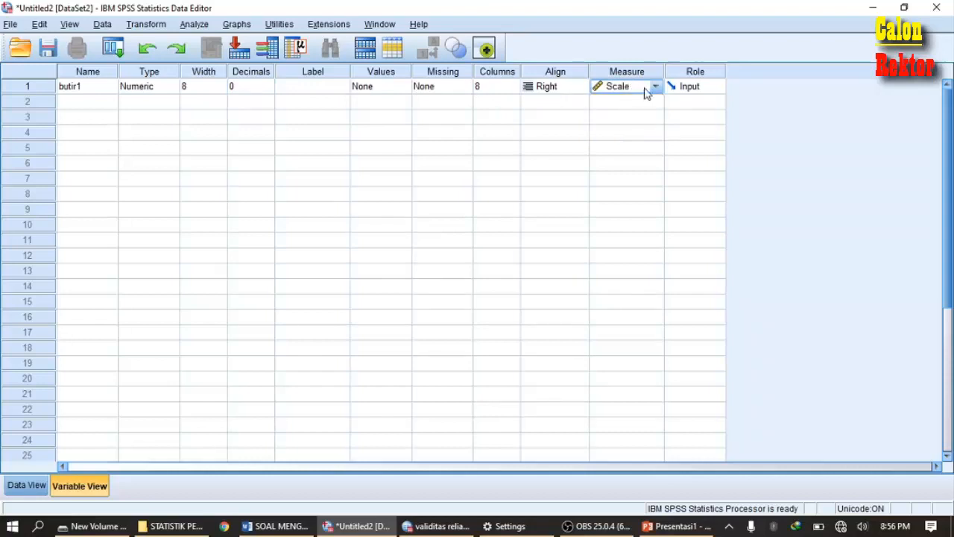
Add a second variable named butir2 and set its measure to Scale.
click(91, 103)
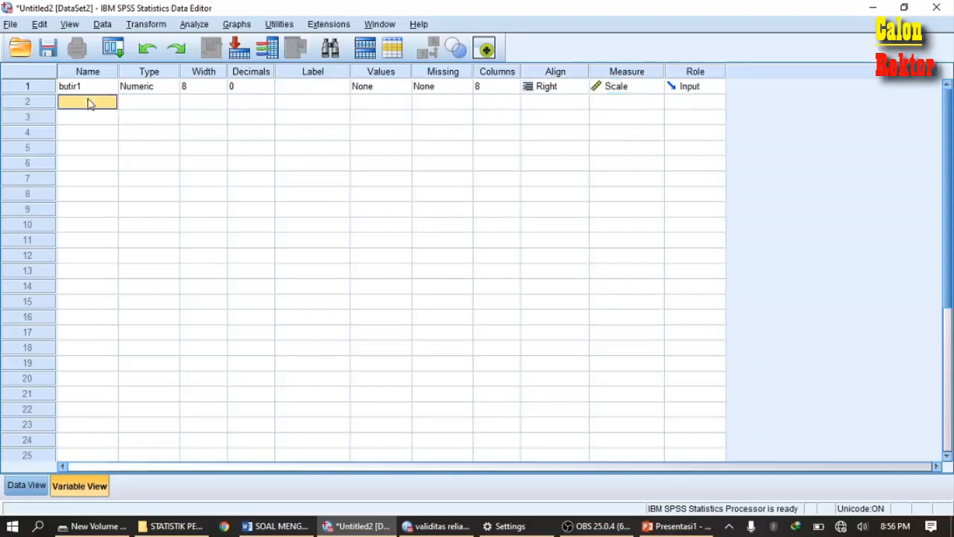
text(butir2)
click(212, 132)
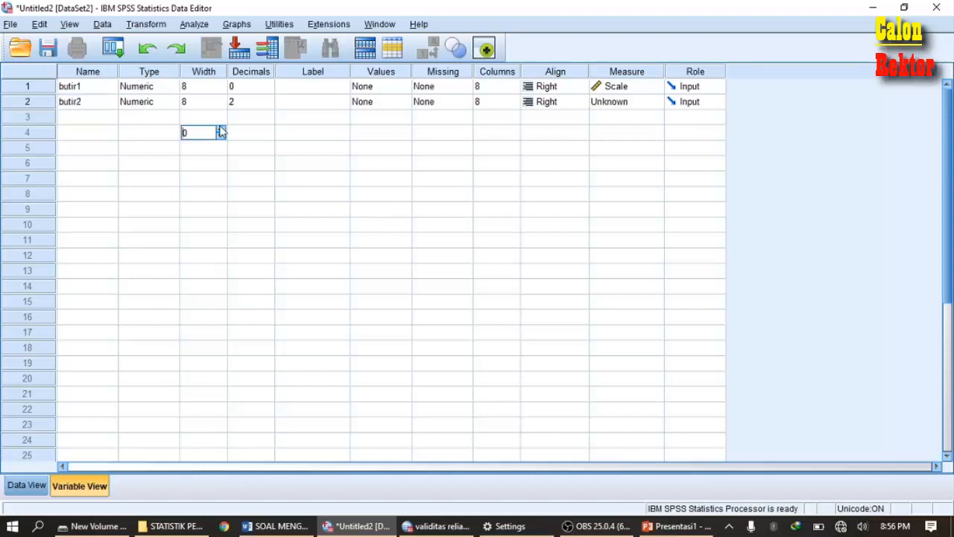
click(626, 104)
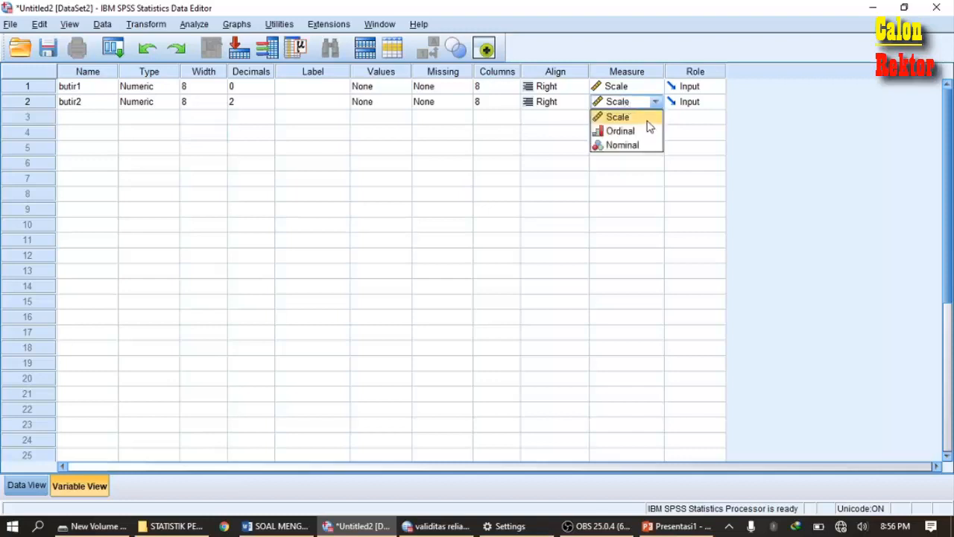
click(641, 117)
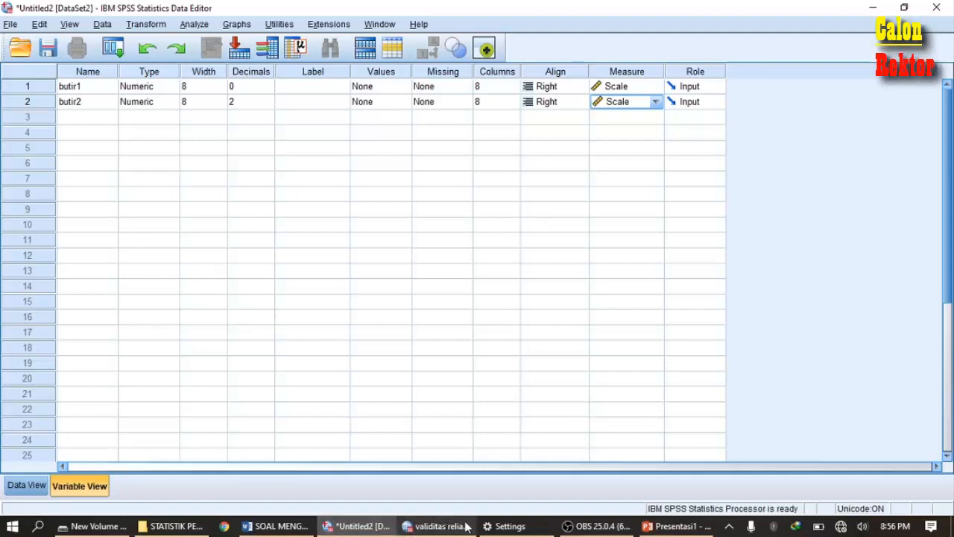
Switch to the validitas reliabilitas.sav dataset and review its variable definitions.
mouse_move(466, 526)
click(462, 466)
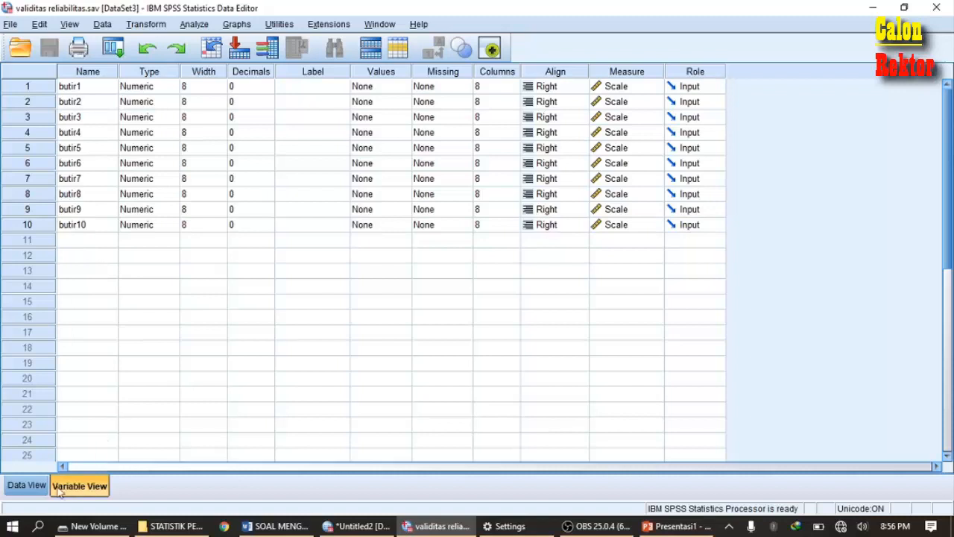
Switch to the Word document and copy the scores of items 1 to 10 for all 15 respondents.
click(274, 528)
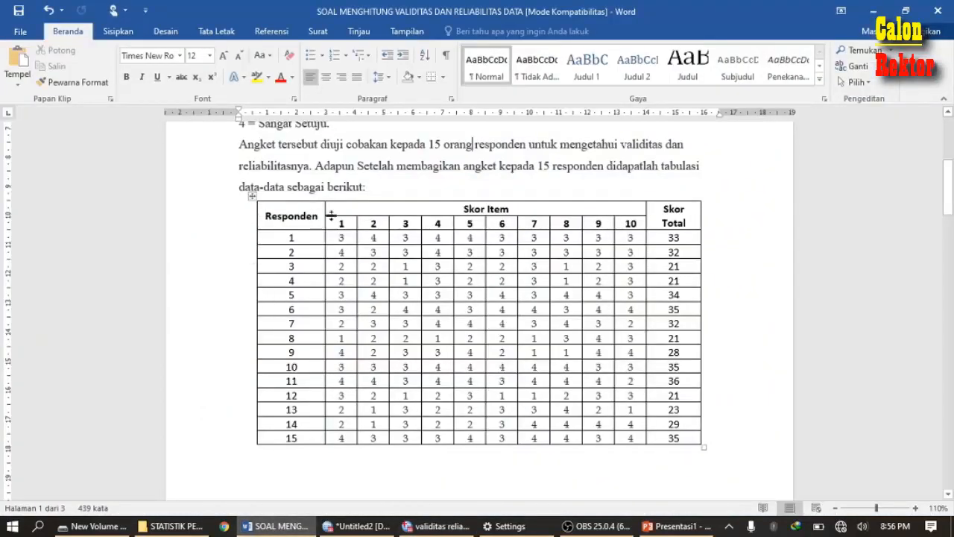
click(343, 239)
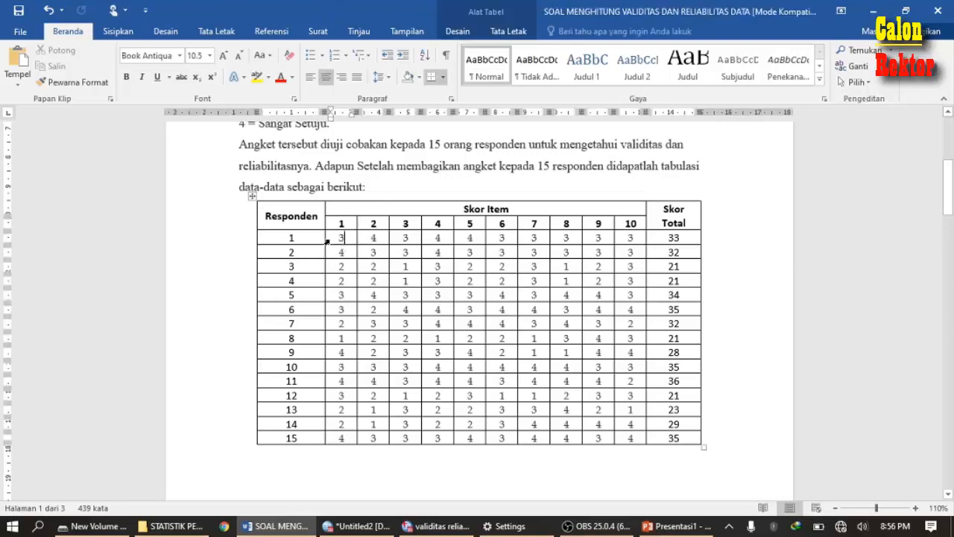
drag(327, 241, 633, 438)
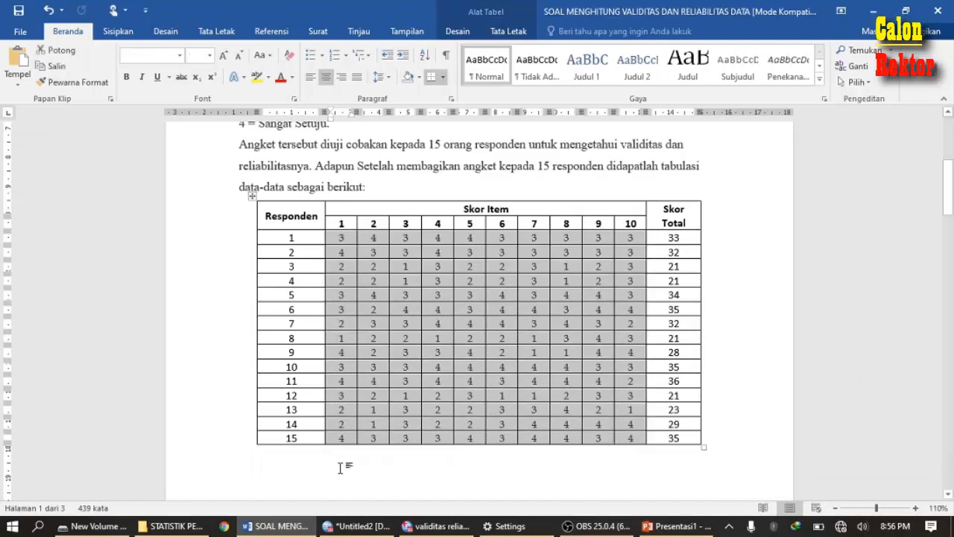
right_click(375, 416)
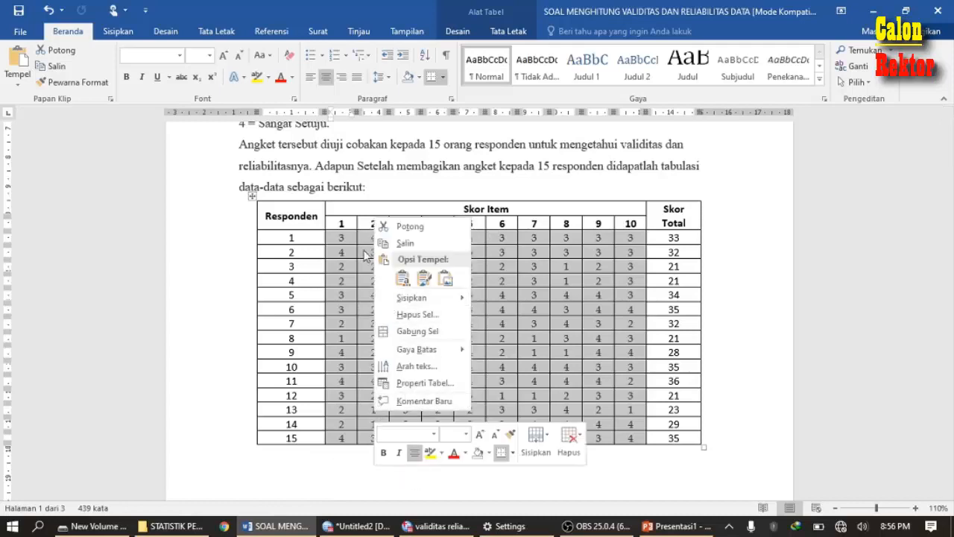
click(405, 243)
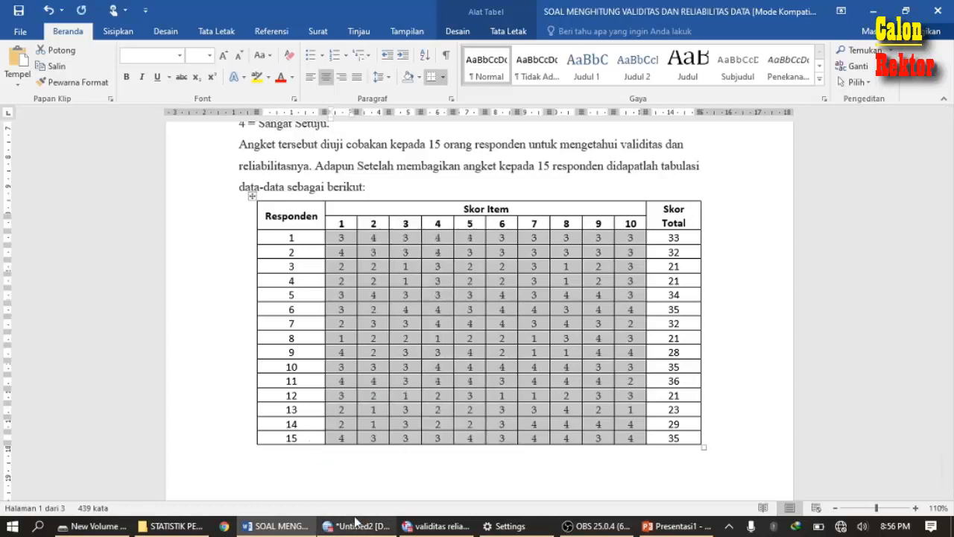
Return to validitas reliabilitas.sav in SPSS and display its data values for checking.
mouse_move(414, 528)
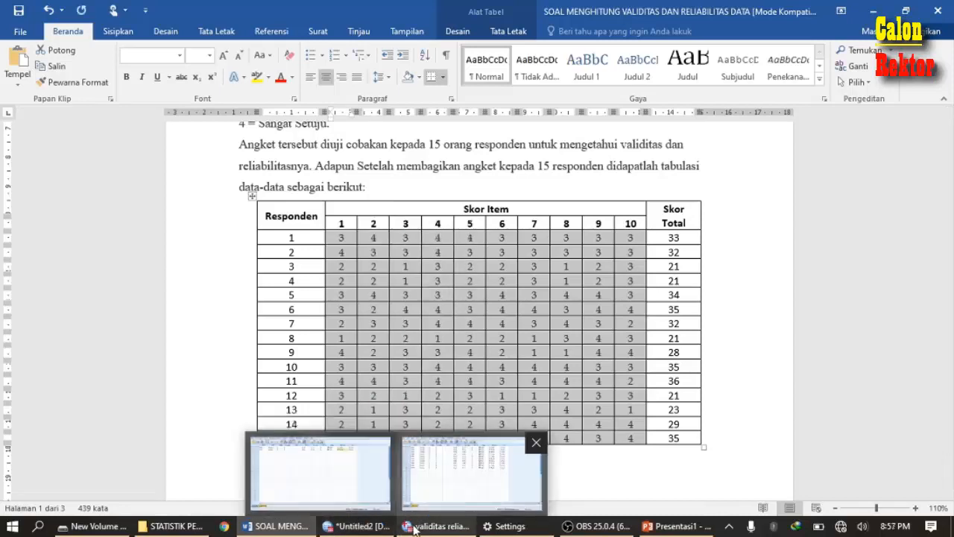
click(442, 529)
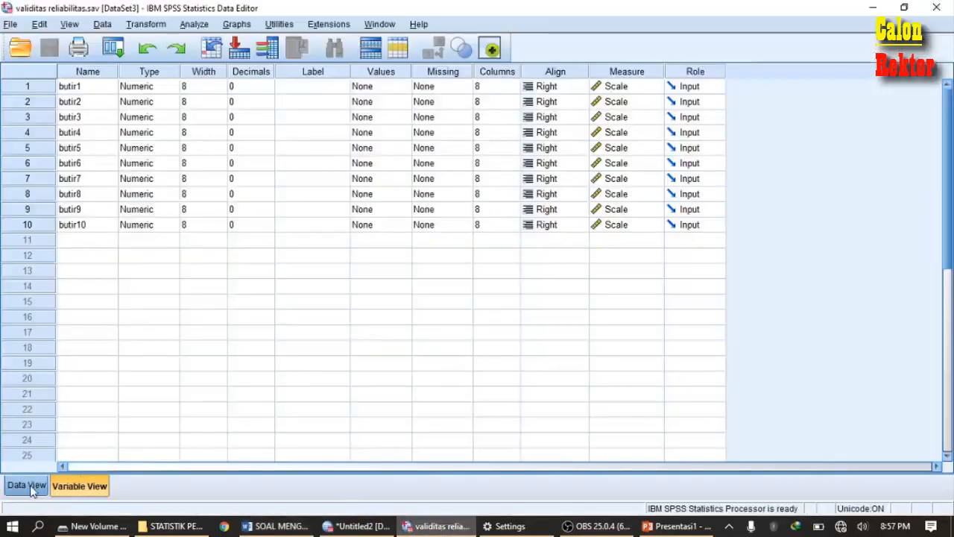
click(30, 488)
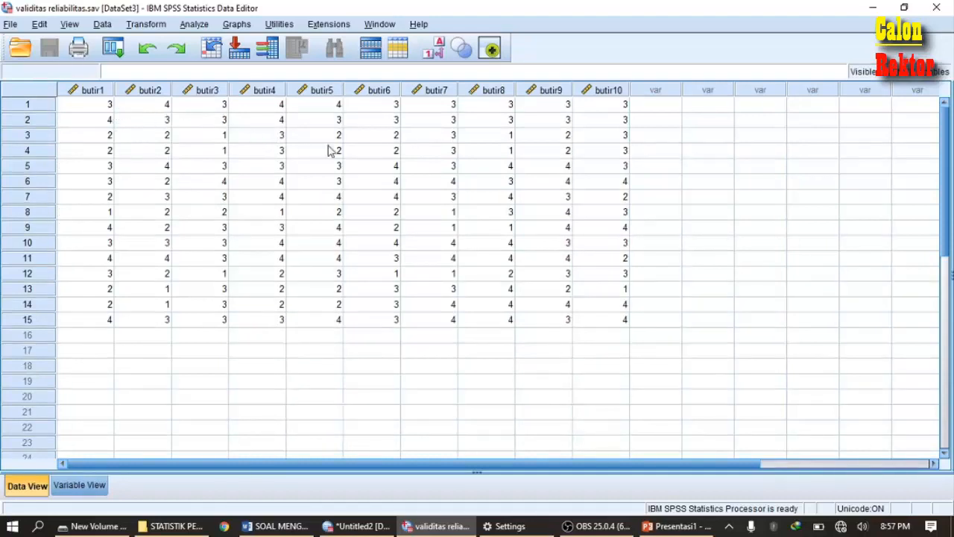
Open a Reliability Analysis and add butir1 through butir10 as its items.
click(194, 25)
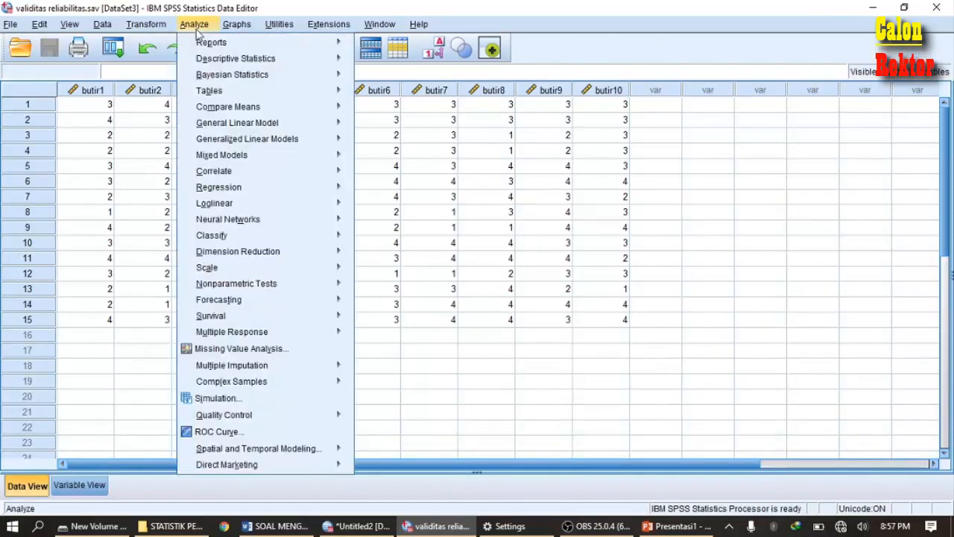
mouse_move(287, 268)
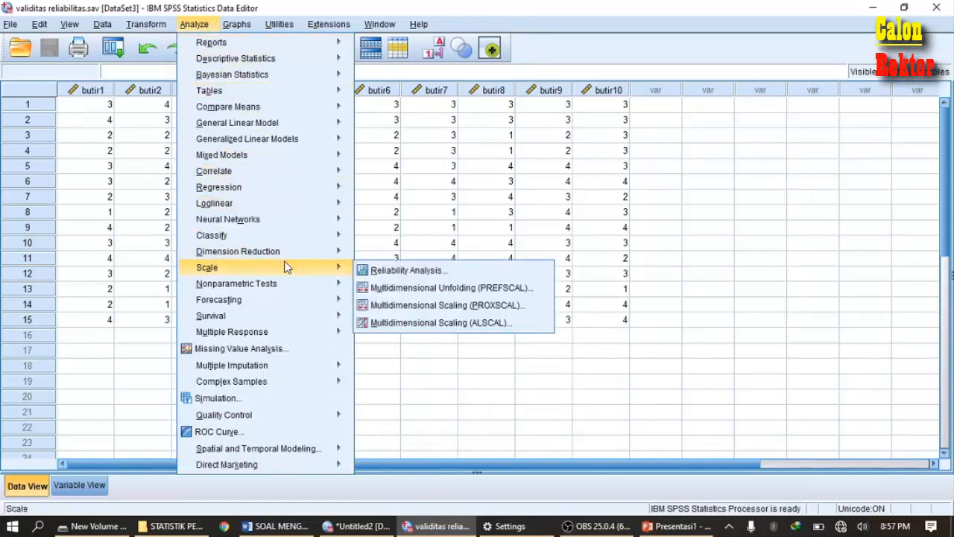
click(400, 272)
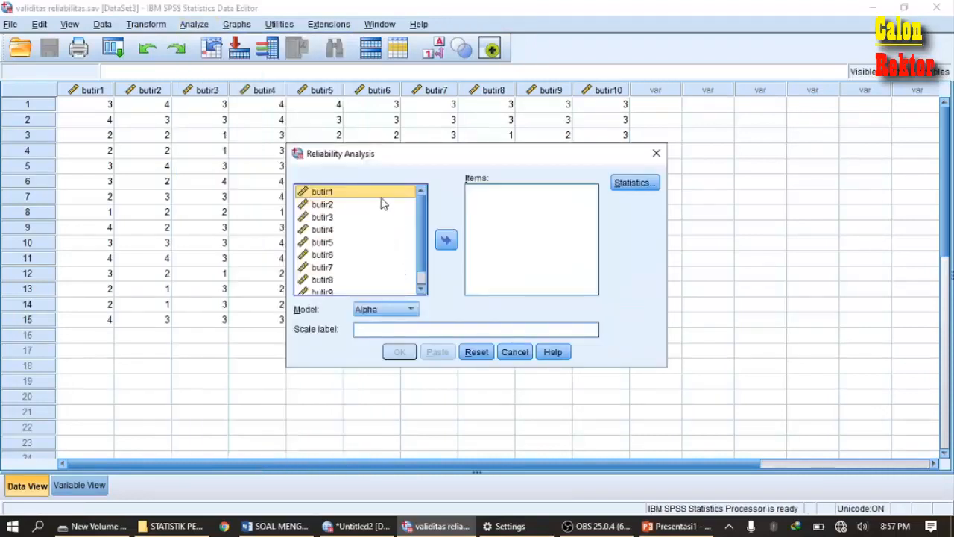
key(shift+Down)
key(shift+Down)
key(shift+Down)
key(shift+Down)
key(shift+Down)
key(shift+Down)
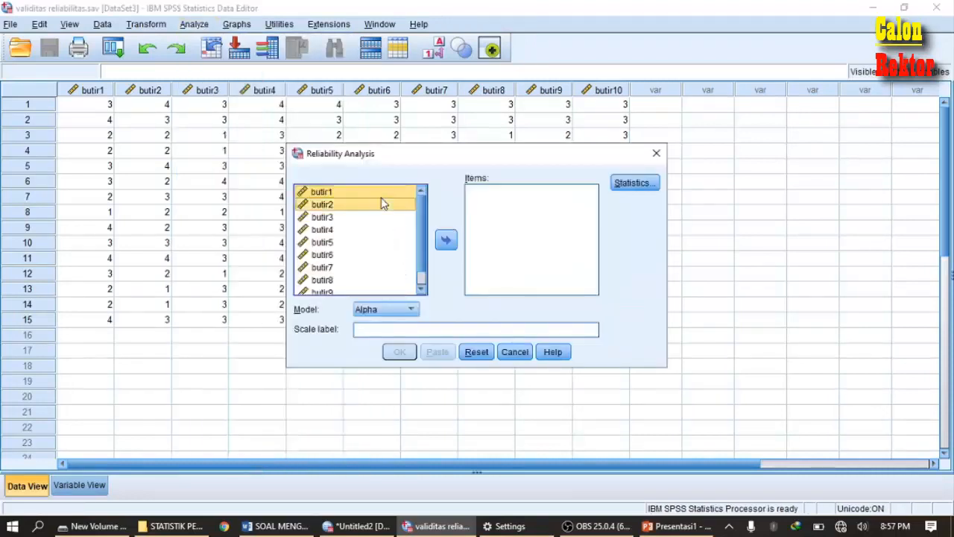
key(shift+Down)
key(shift+Down)
key(shift+Down)
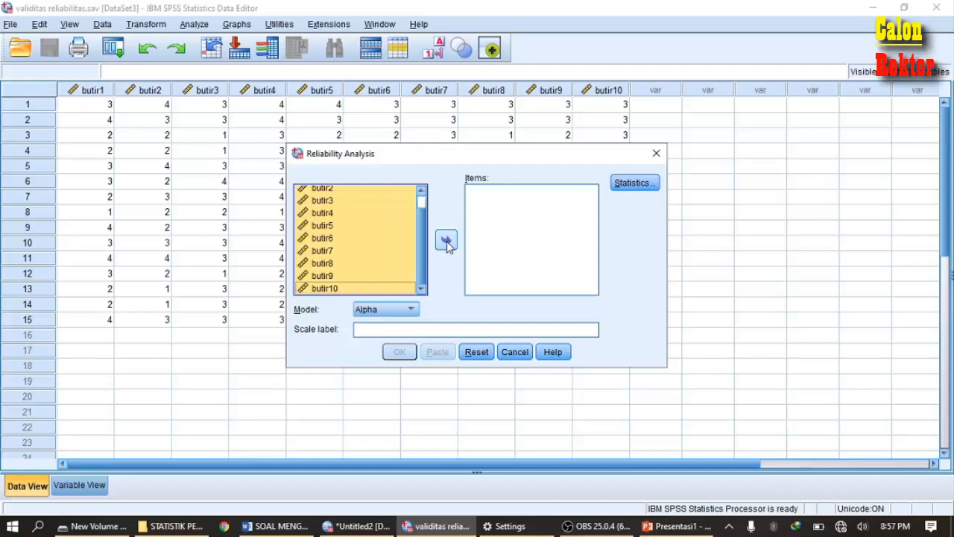
click(447, 241)
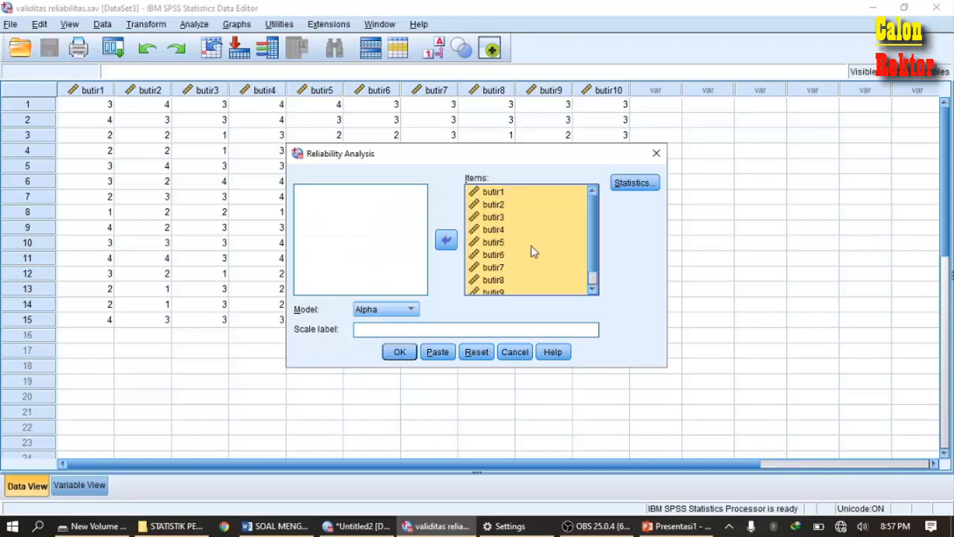
Enable the Scale if item deleted descriptives and run the reliability analysis with the Alpha model.
click(632, 184)
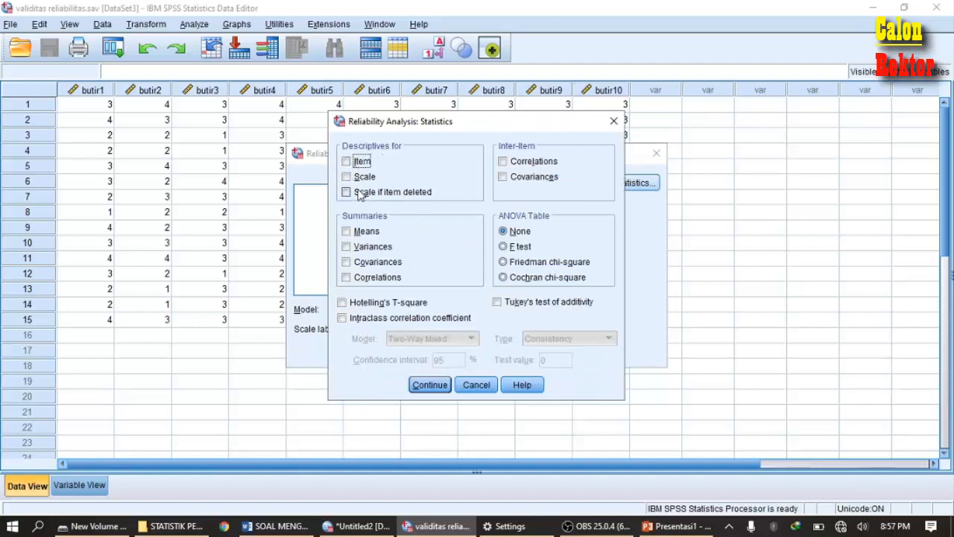
click(347, 194)
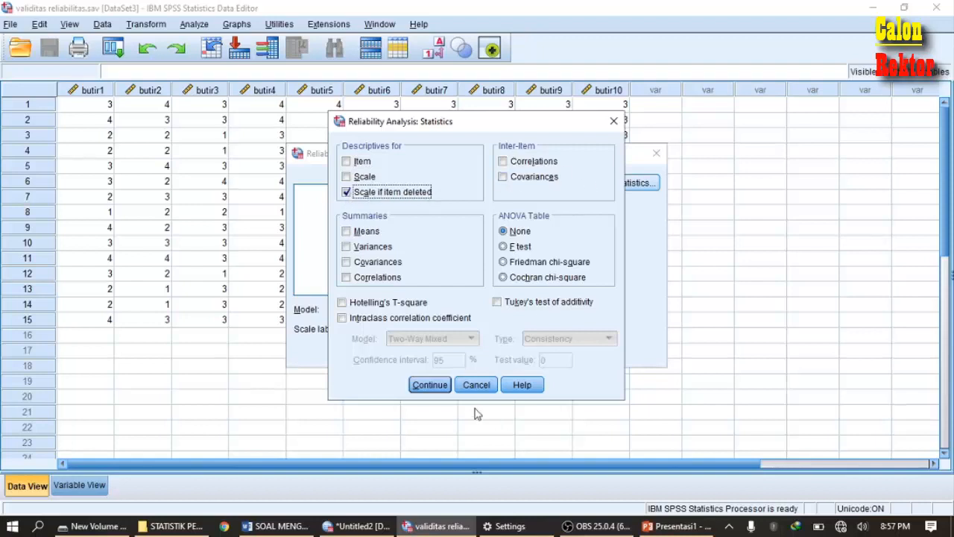
click(433, 386)
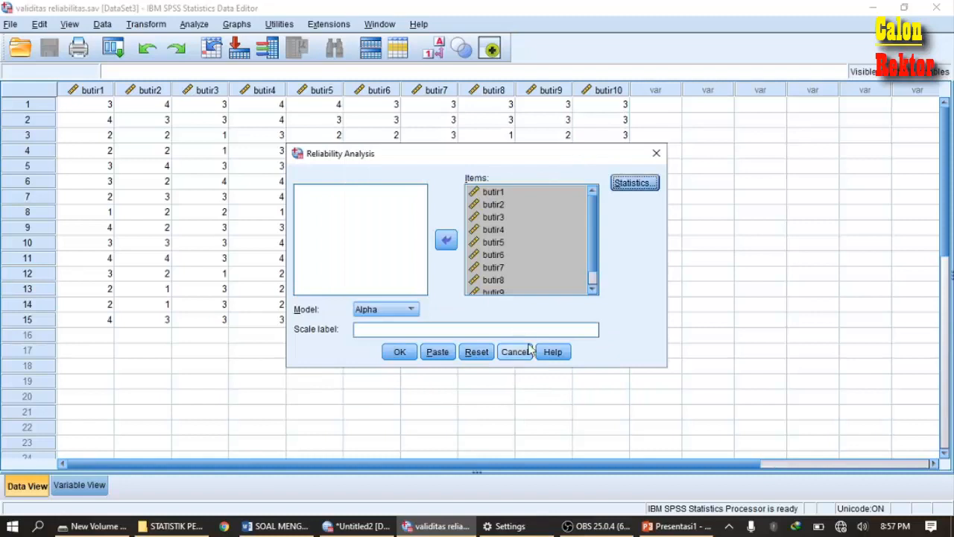
click(400, 352)
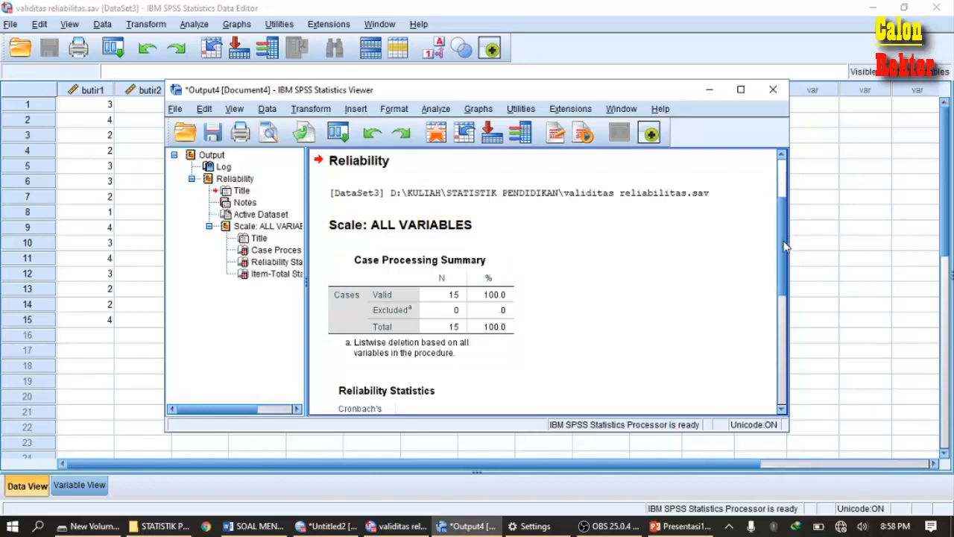
Examine the Reliability Statistics and Item-Total Statistics tables in the analysis output.
drag(783, 247, 800, 311)
click(407, 262)
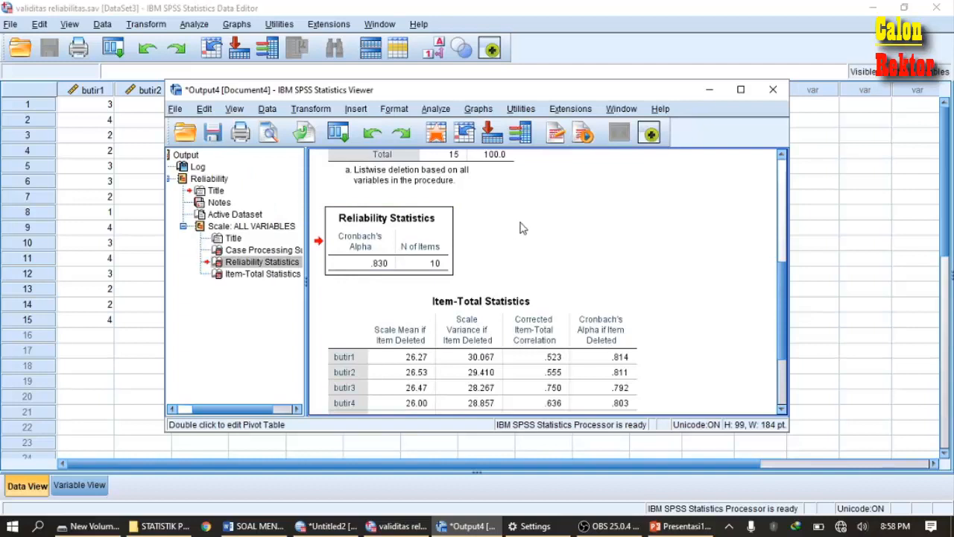
click(355, 274)
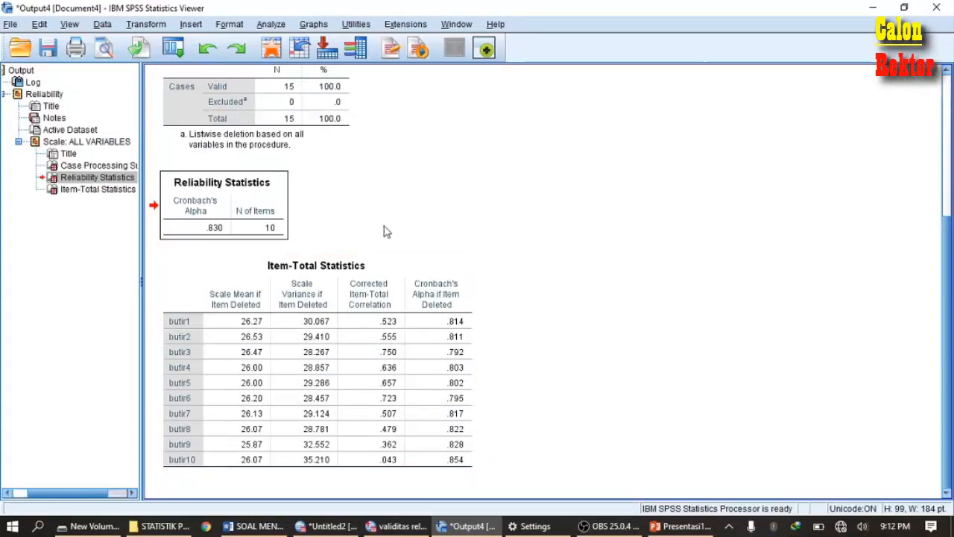
click(280, 195)
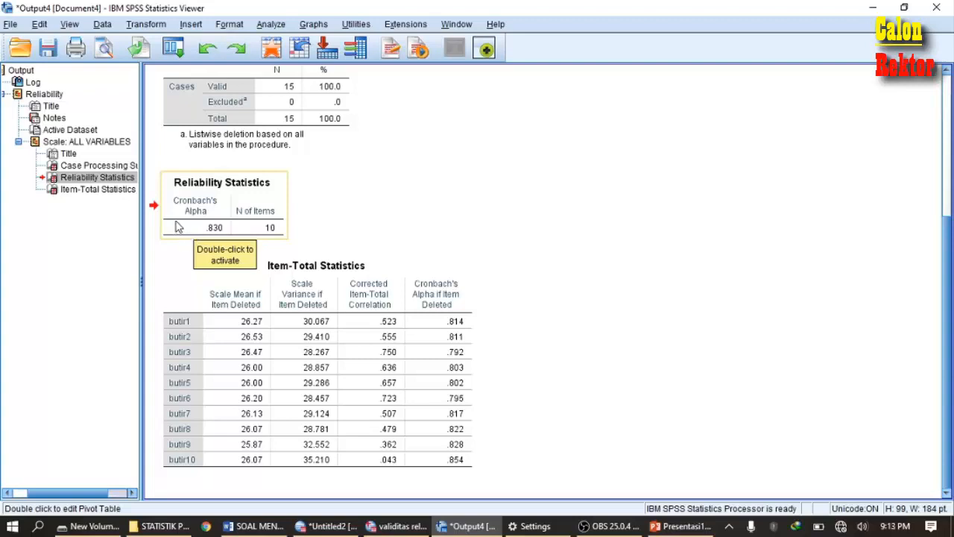
click(183, 227)
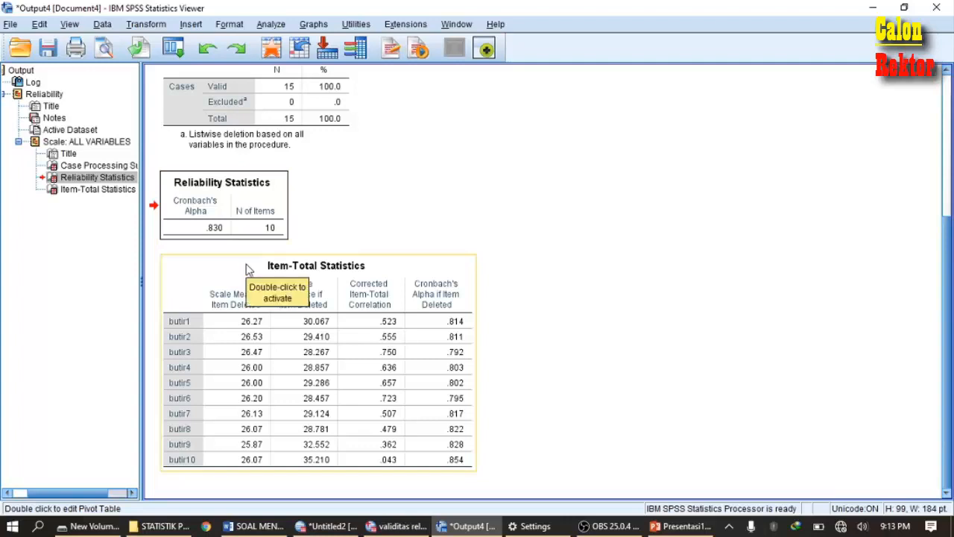
Examine the Corrected Item-Total Correlation values of butir1 through butir10 in the Item-Total Statistics table to judge each item's validity.
click(248, 269)
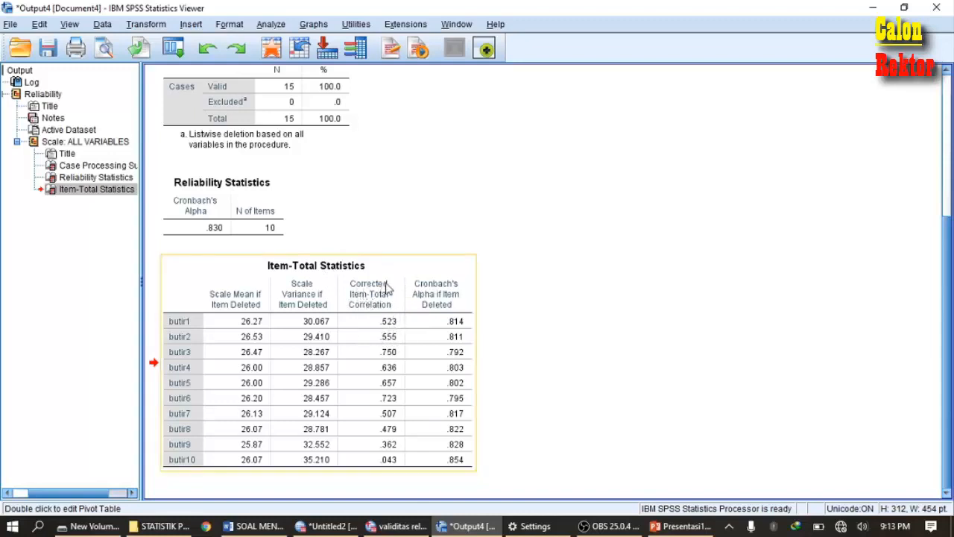
click(373, 328)
click(376, 328)
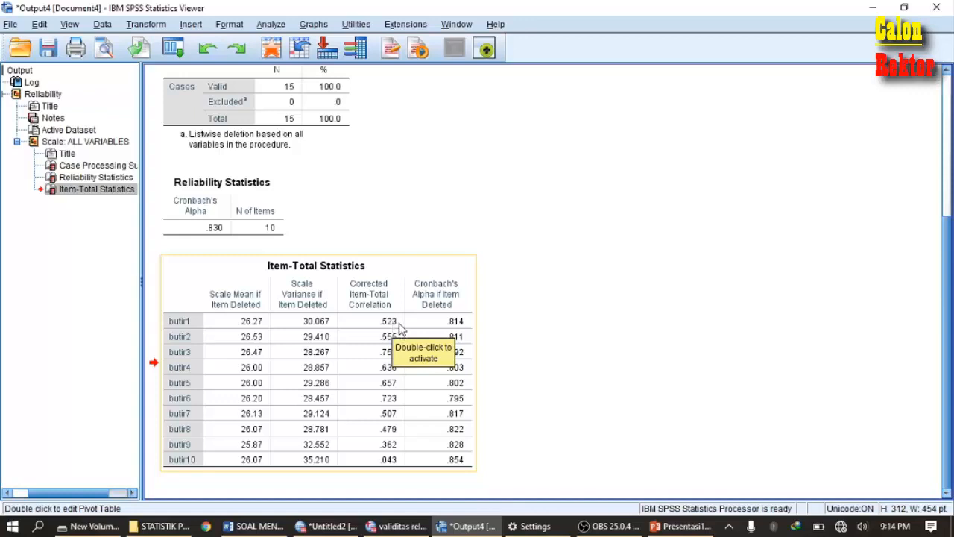
click(400, 328)
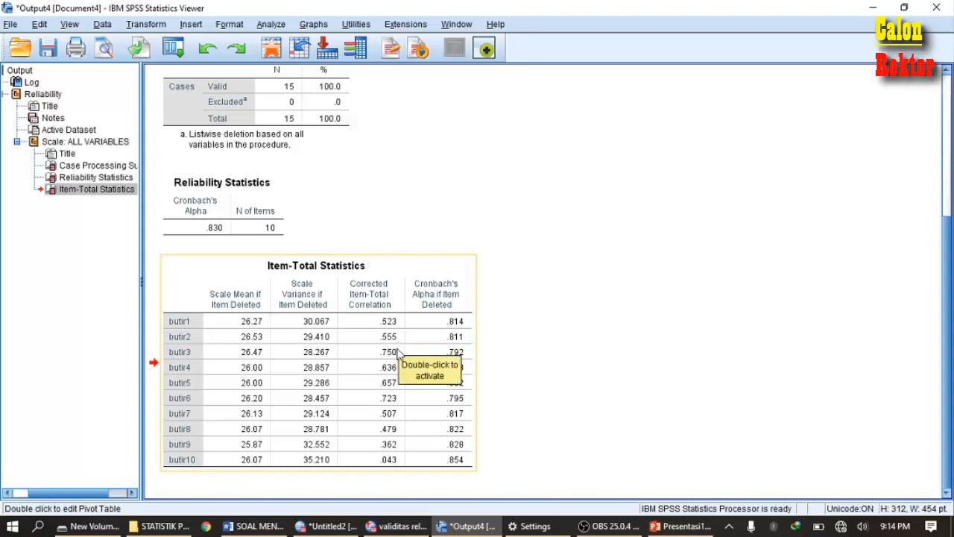
click(393, 360)
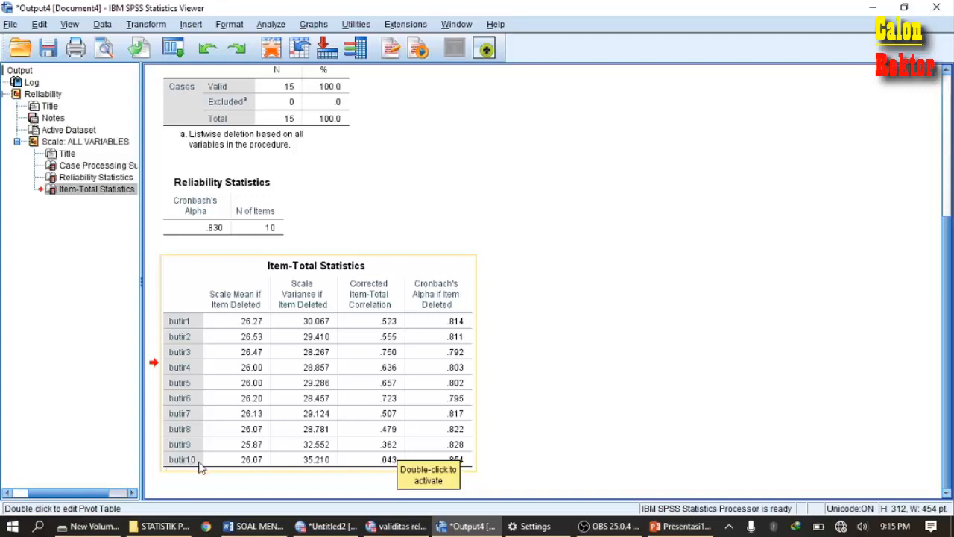
click(380, 465)
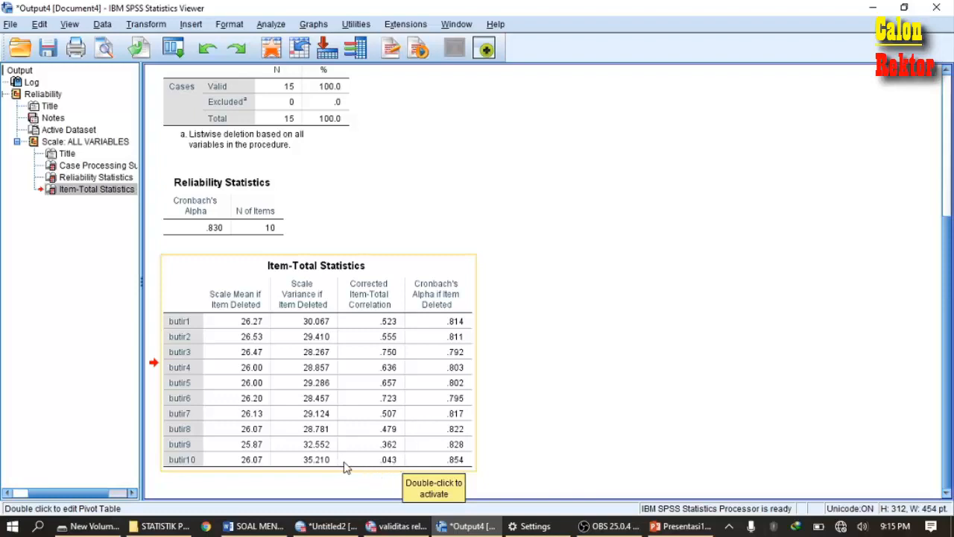
click(384, 466)
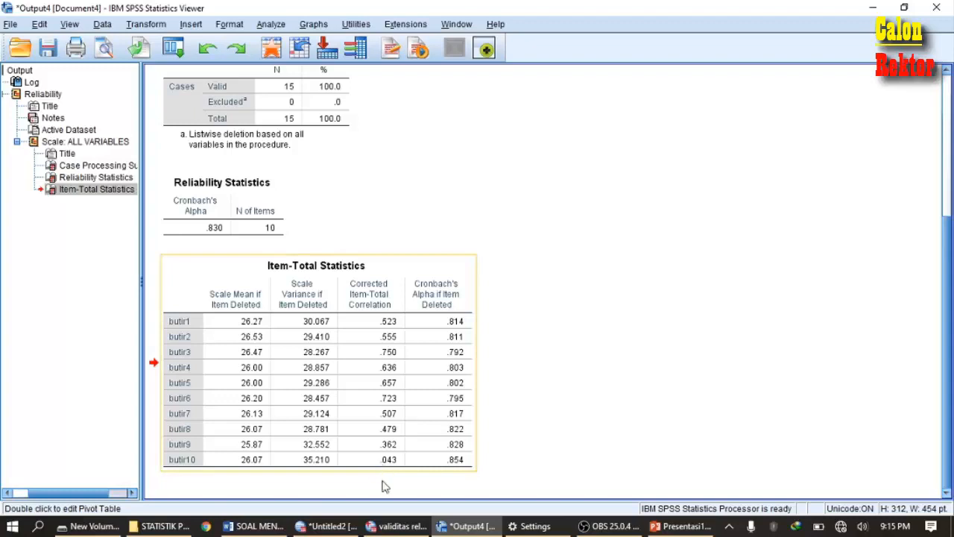
Check the respondents' score table in the Word document and return to the Reliability Statistics and Item-Total Statistics tables in the SPSS output.
click(257, 525)
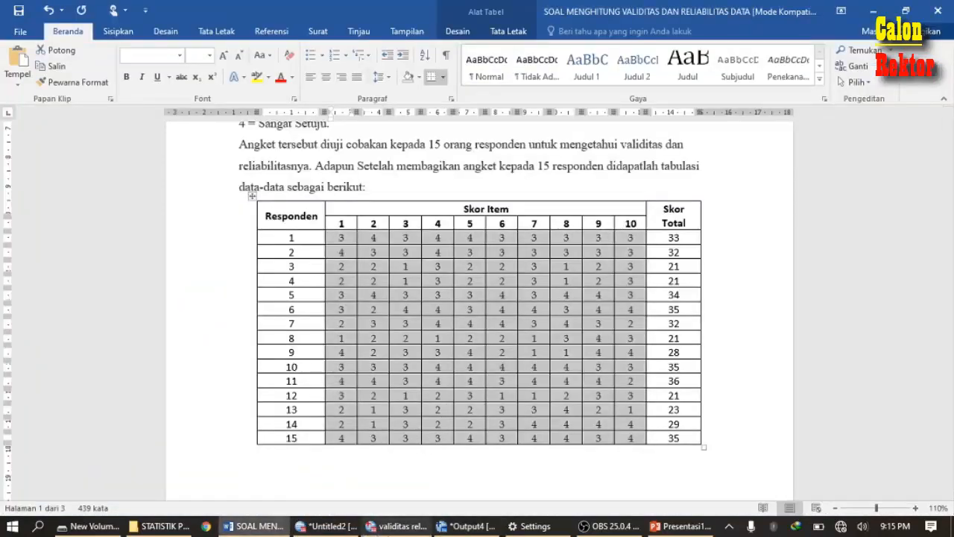
click(468, 526)
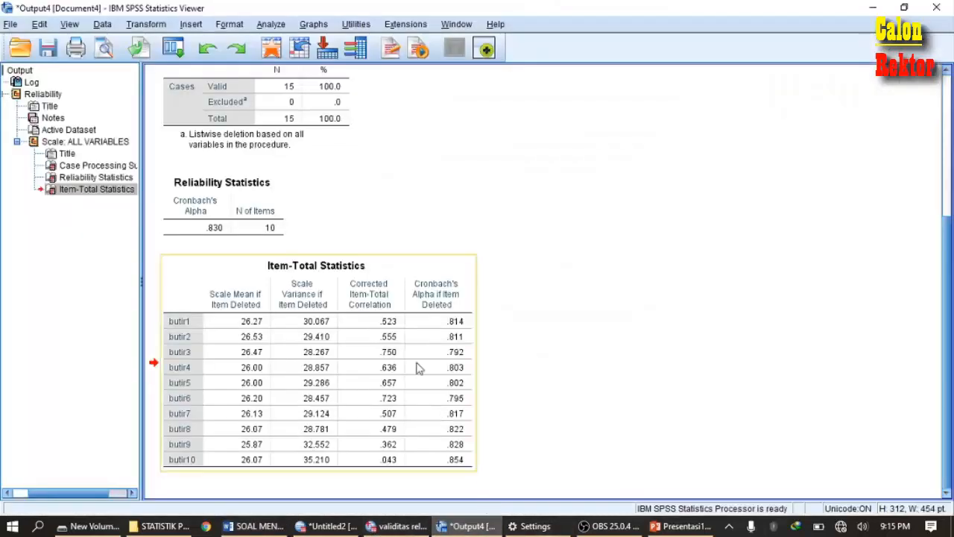
click(252, 209)
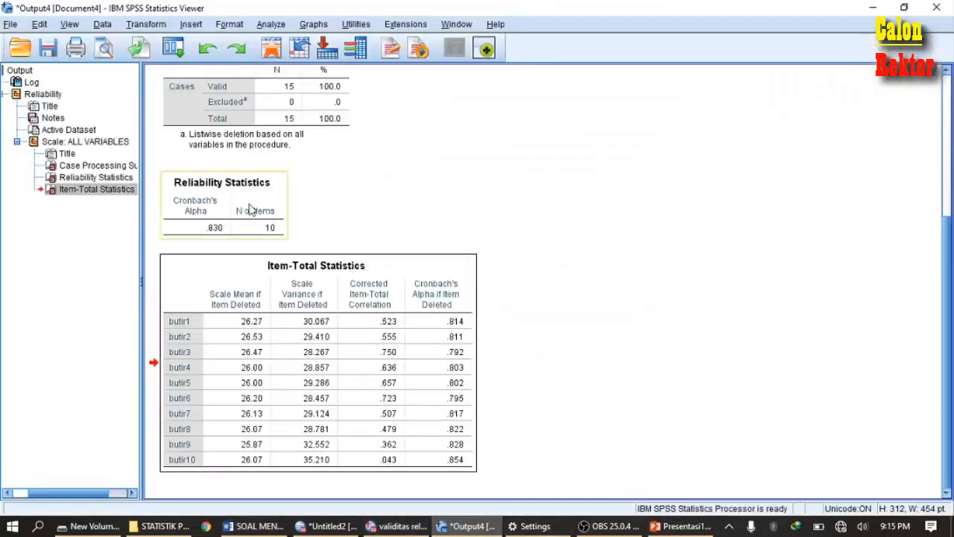
click(317, 338)
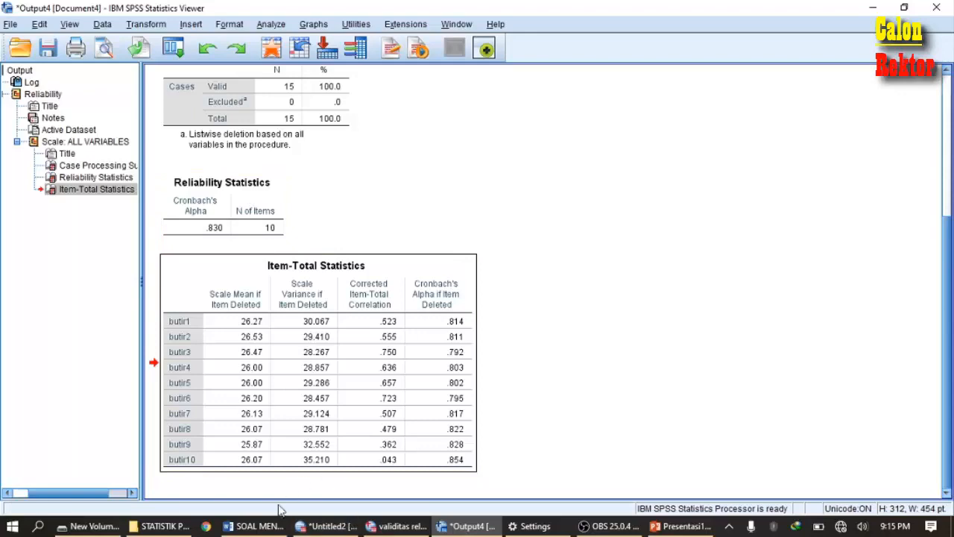
Switch to the Word document and review the reliability and validity results, their interpretation criteria and the per-item conclusion table.
click(258, 526)
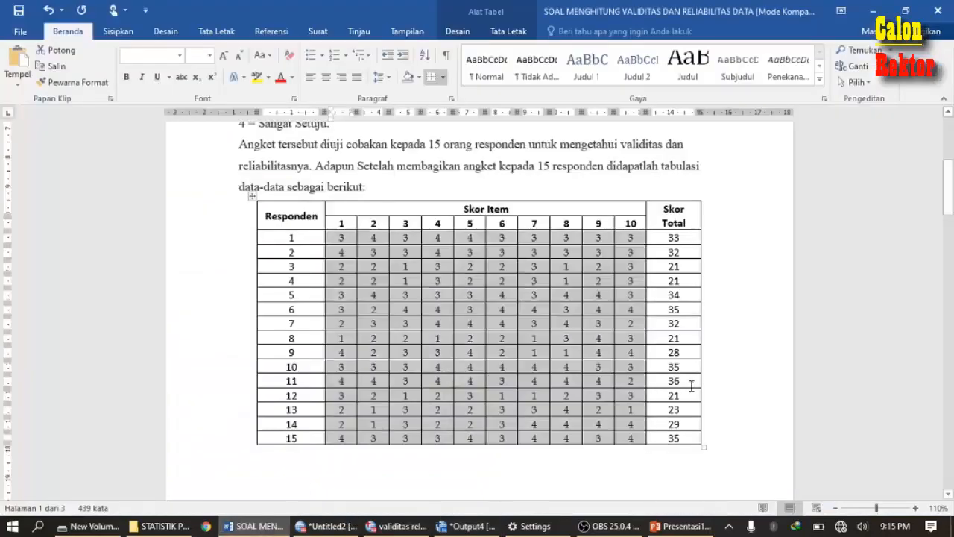
scroll(684, 400, down, 12)
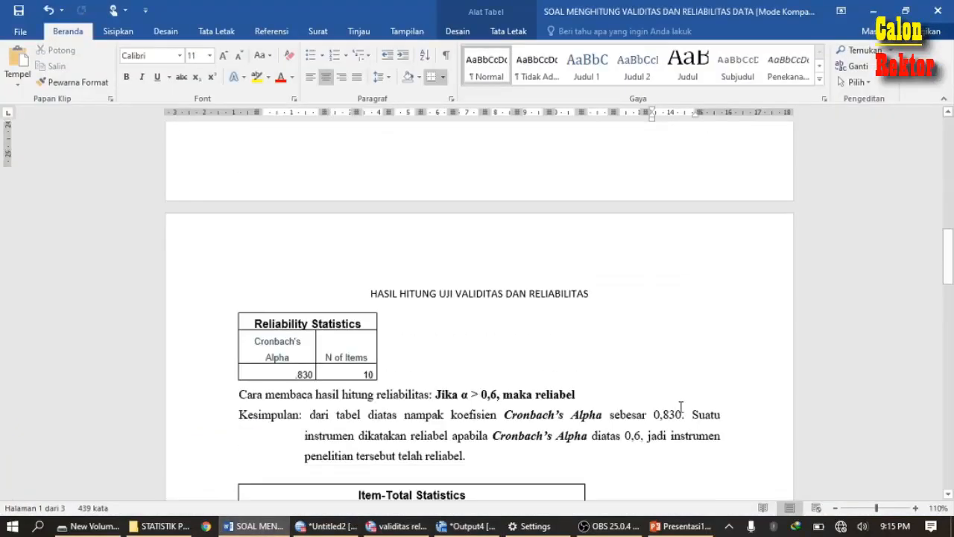
scroll(680, 406, down, 1)
click(319, 168)
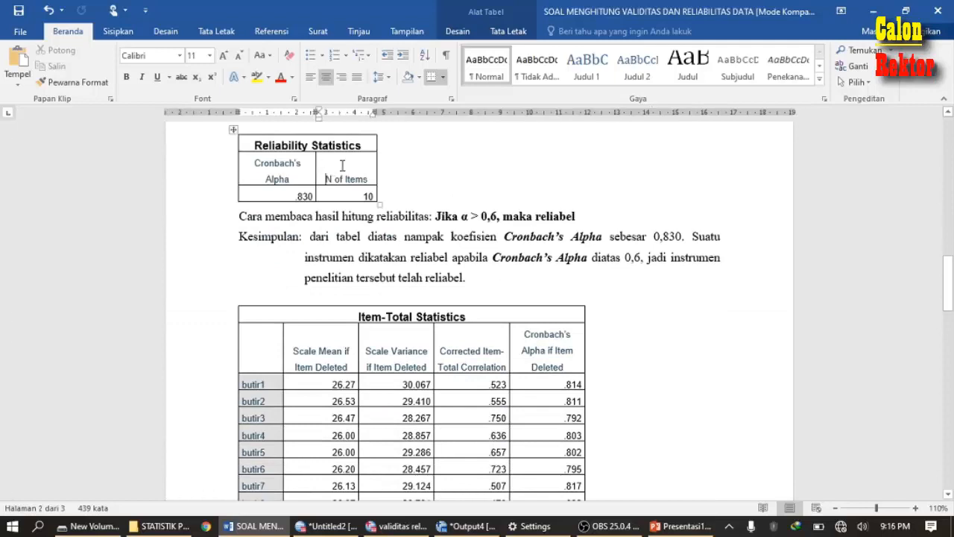
click(478, 385)
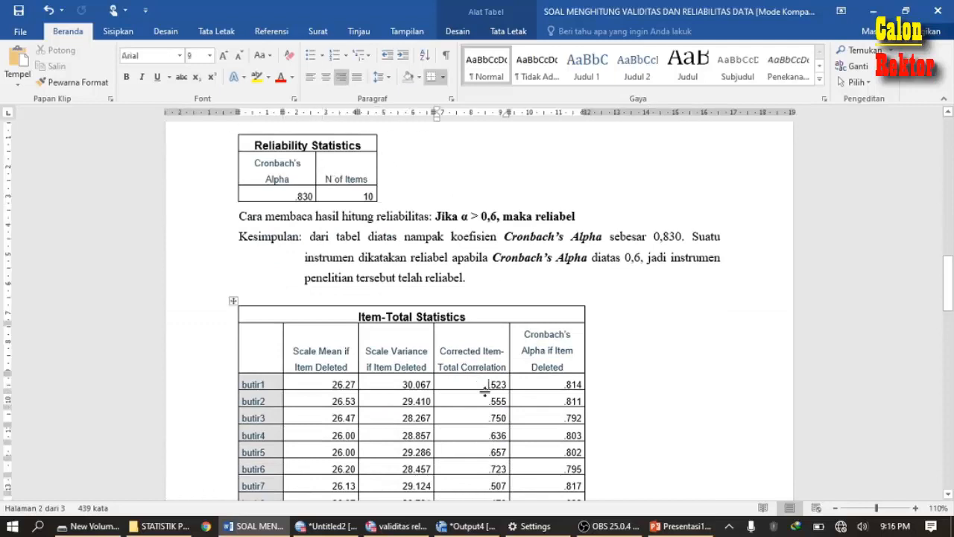
scroll(484, 392, down, 4)
scroll(485, 392, down, 6)
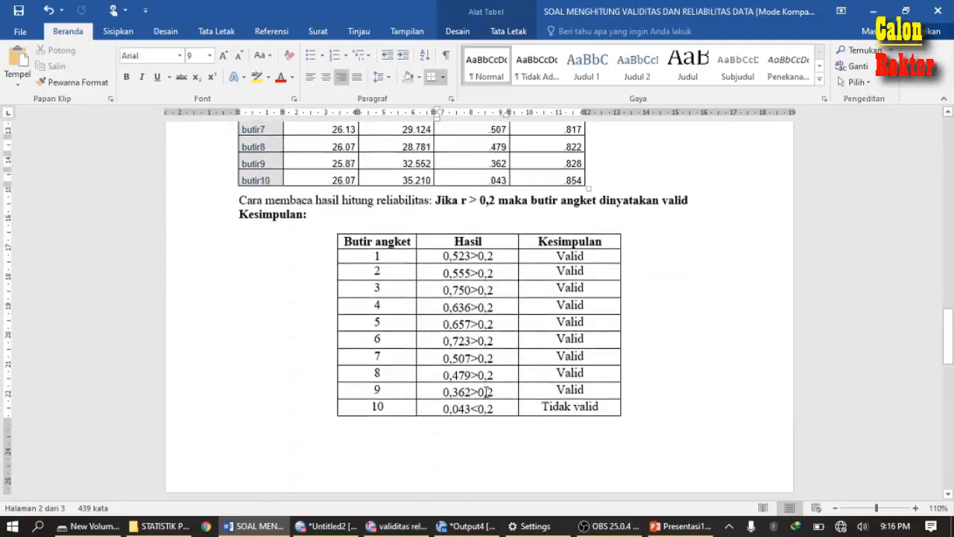
scroll(470, 375, up, 12)
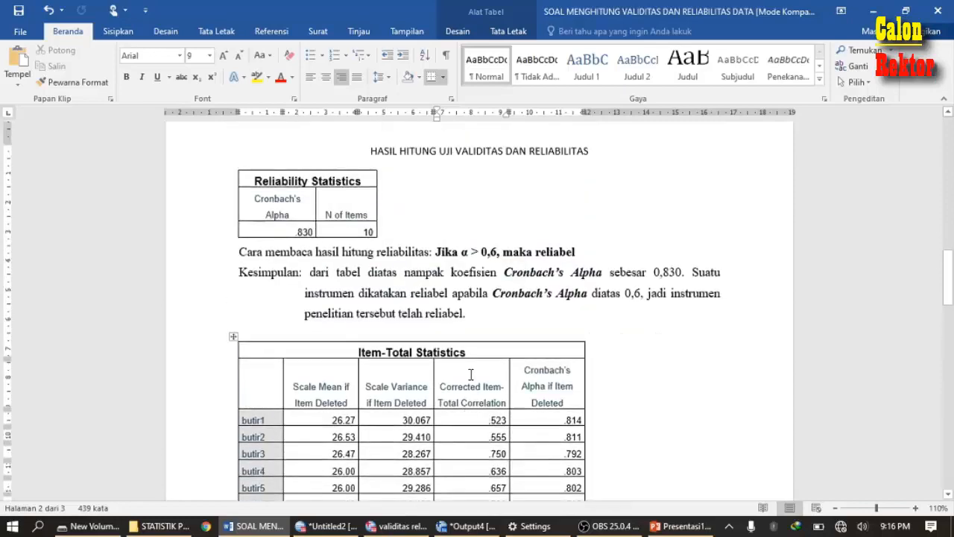
scroll(477, 377, down, 11)
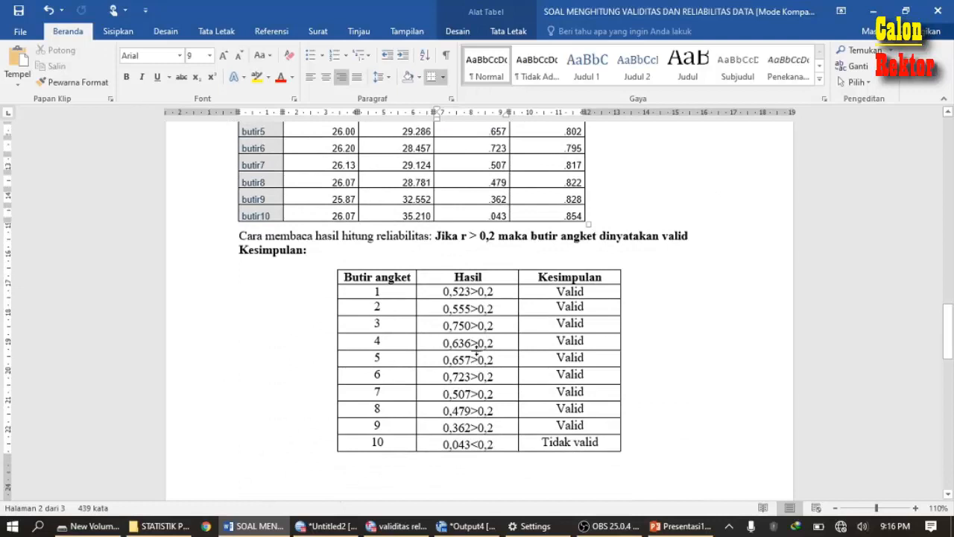
scroll(478, 352, up, 2)
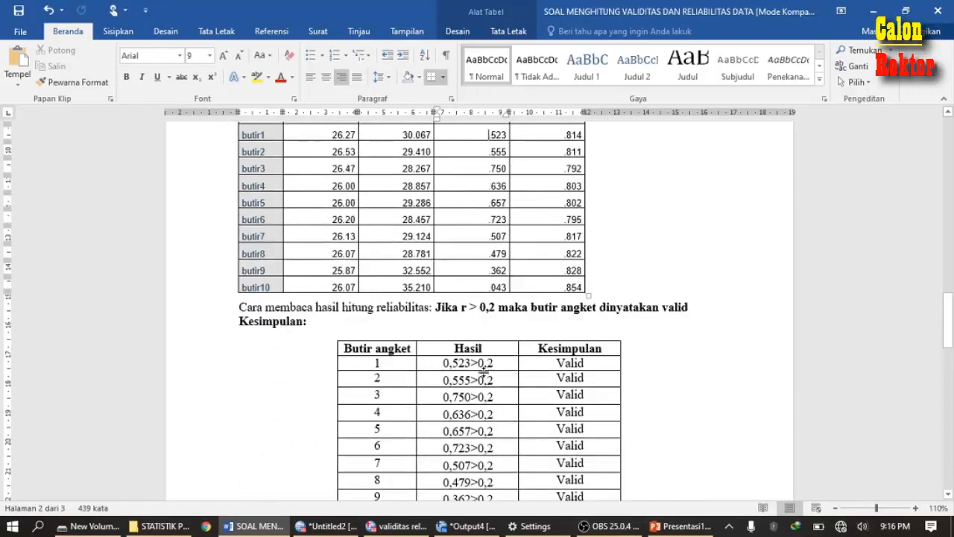
scroll(489, 337, up, 4)
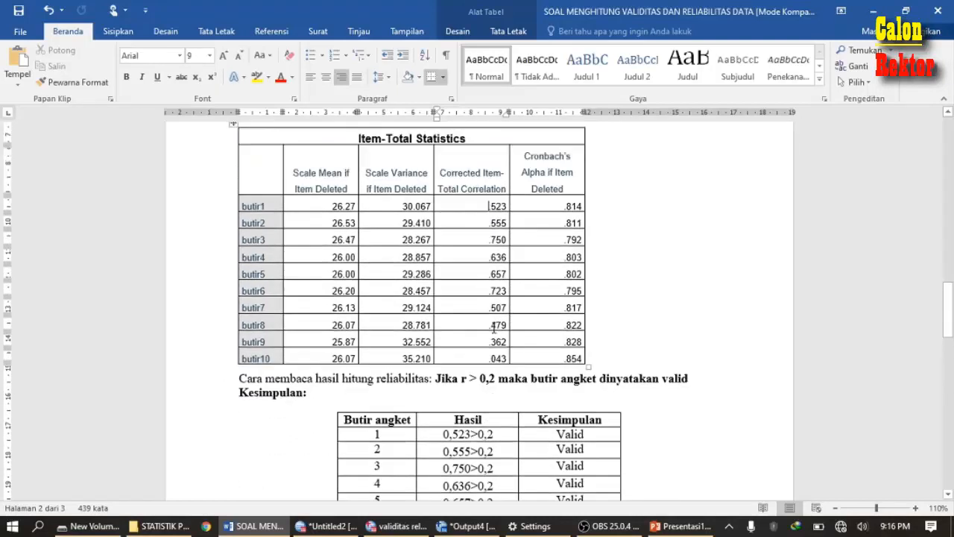